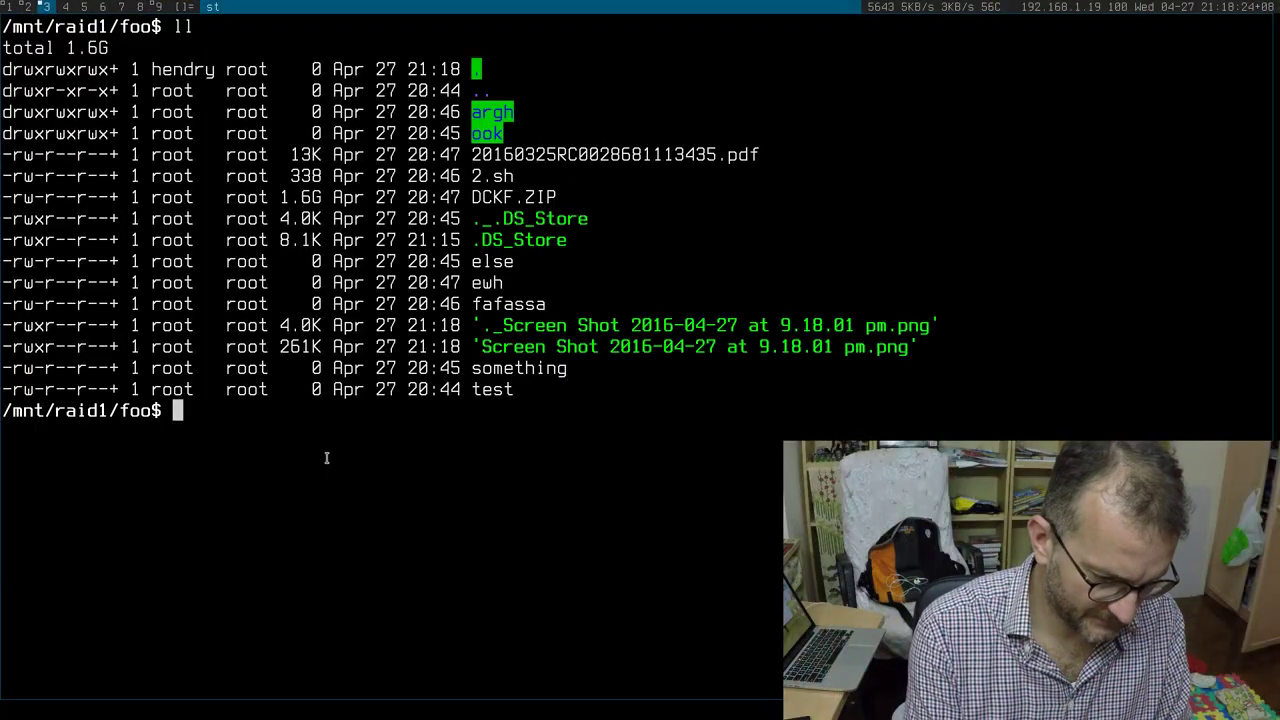
View the foo Screen Shot image in sxiv, toggling fullscreen and zoom, then quit and recall the command
{"action": "type", "text": "sxiv Sc"}
{"action": "key", "text": "Tab"}
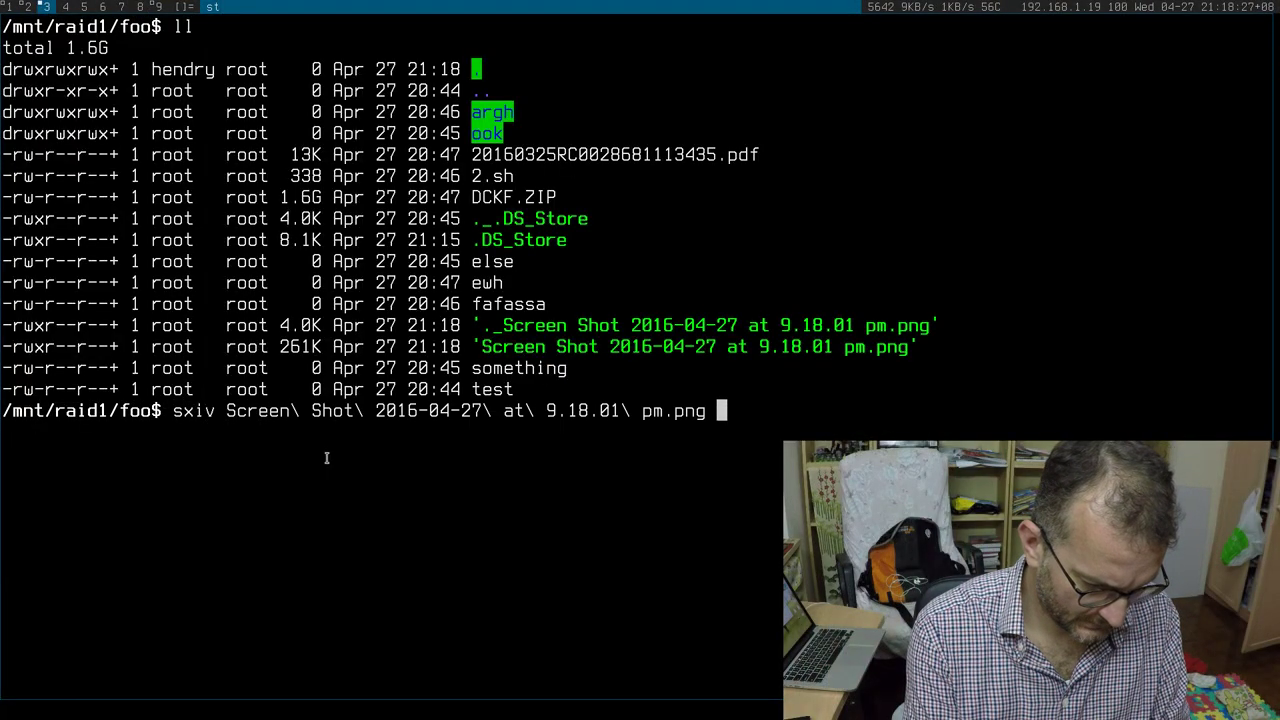
{"action": "key", "text": "Return"}
{"action": "key", "text": "f"}
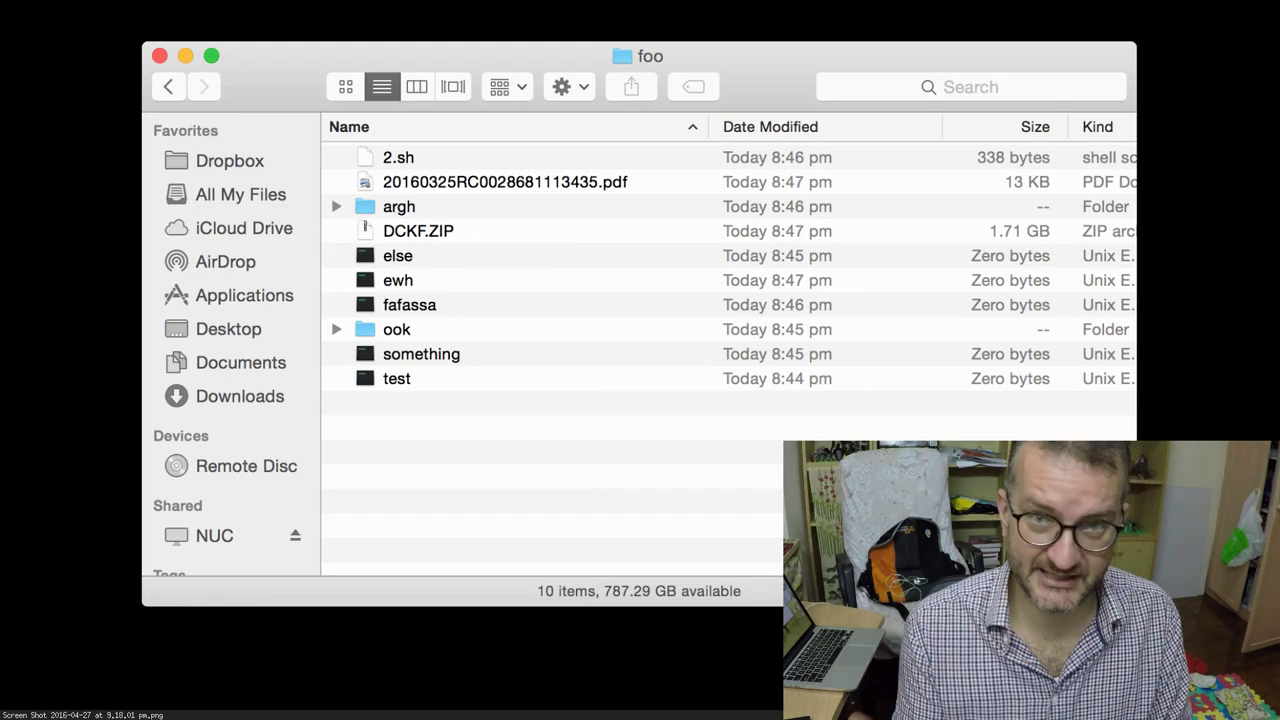
{"action": "key", "text": "f"}
{"action": "key", "text": "f"}
{"action": "key", "text": "minus"}
{"action": "key", "text": "equal"}
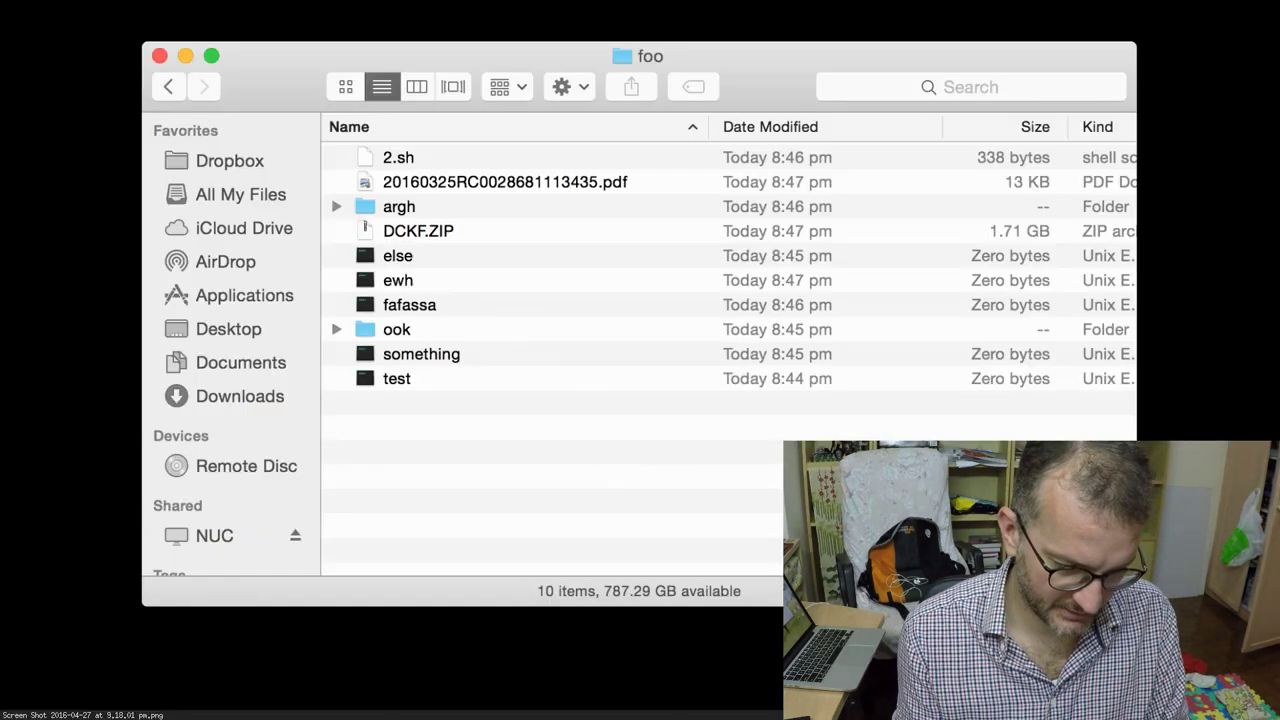
{"action": "key", "text": "f"}
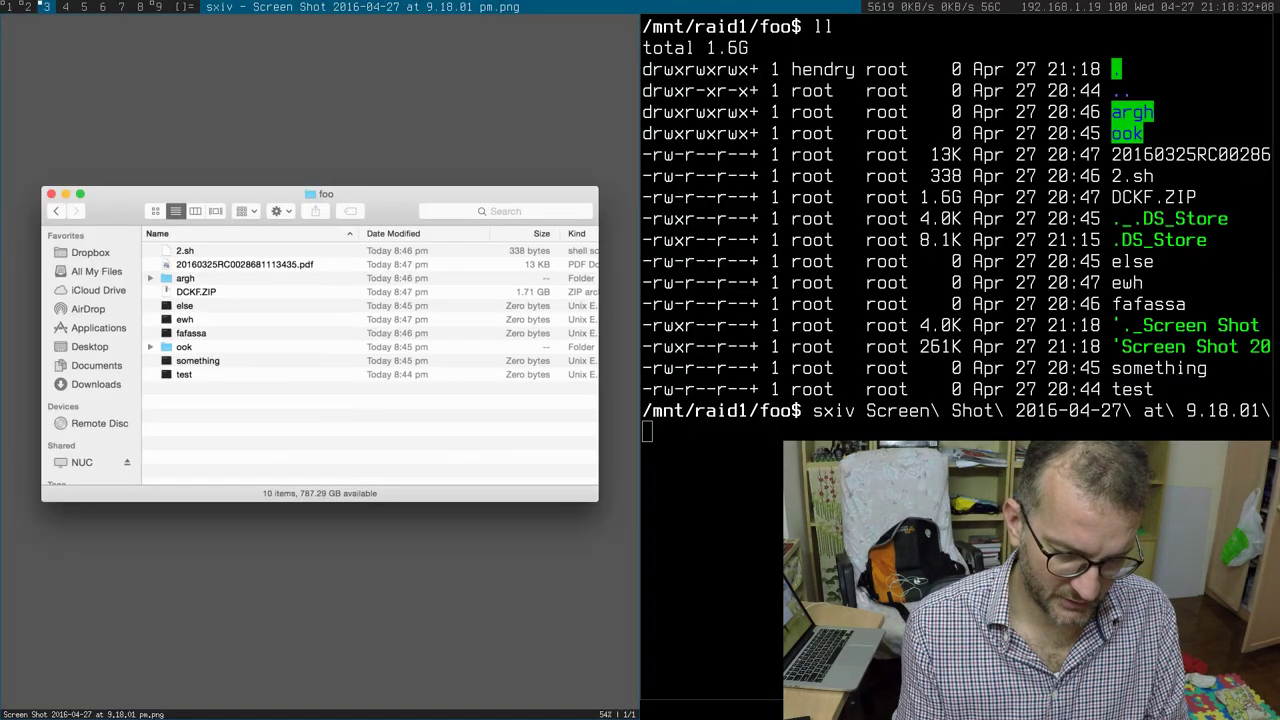
{"action": "key", "text": "q"}
{"action": "key", "text": "Up"}
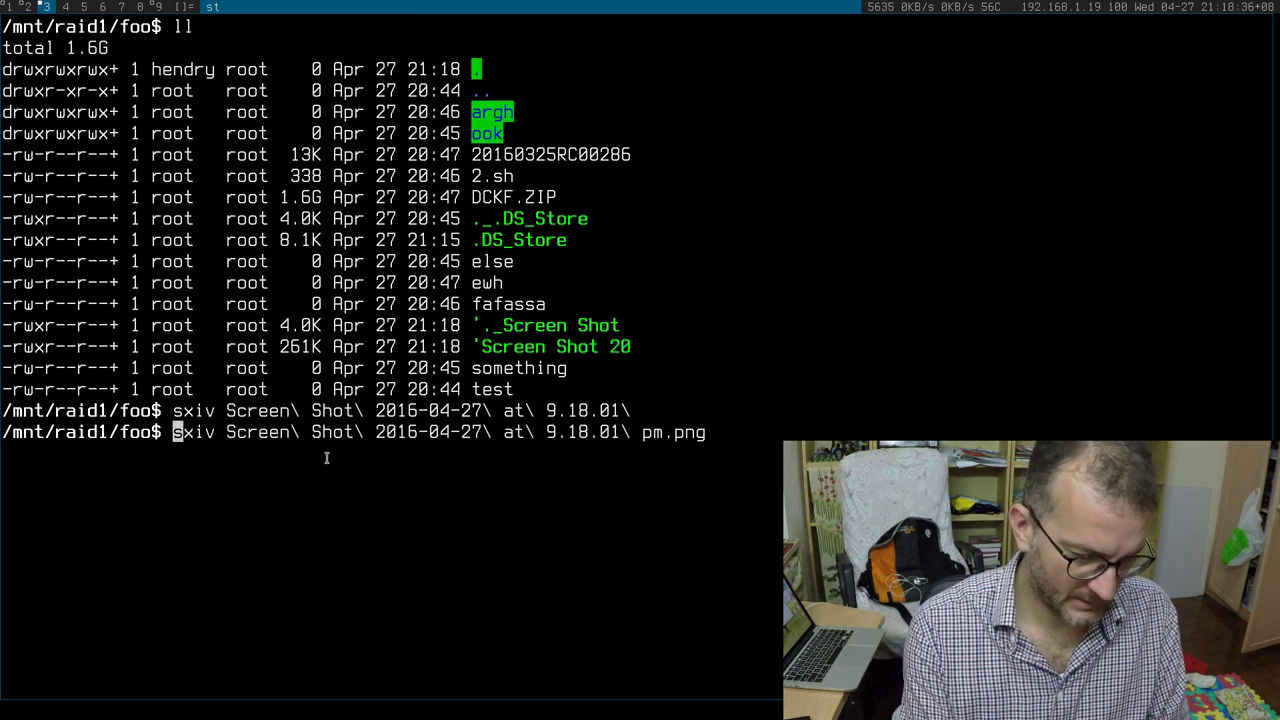
Turn the recalled sxiv command into rm and confirm deleting the write-protected screenshot
{"action": "key", "text": "BackSpace"}
{"action": "key", "text": "BackSpace"}
{"action": "key", "text": "BackSpace"}
{"action": "key", "text": "BackSpace"}
{"action": "type", "text": "rm"}
{"action": "key", "text": "Return"}
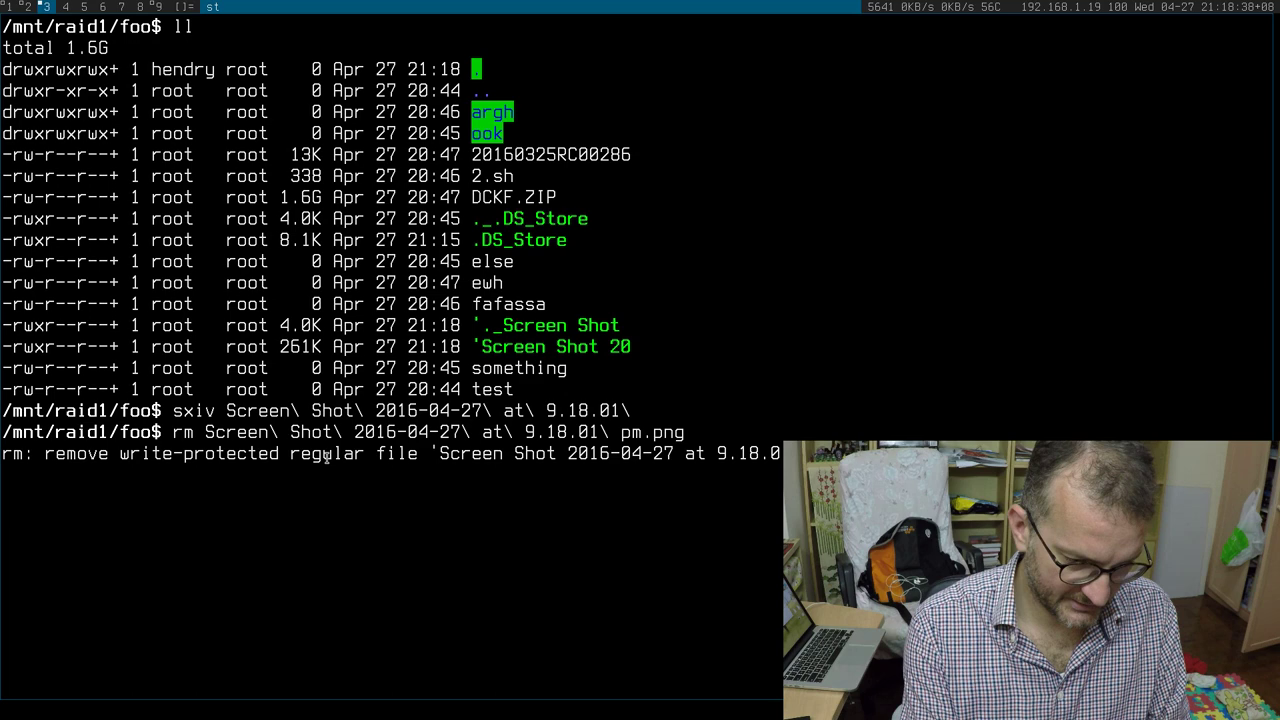
{"action": "key", "text": "Return"}
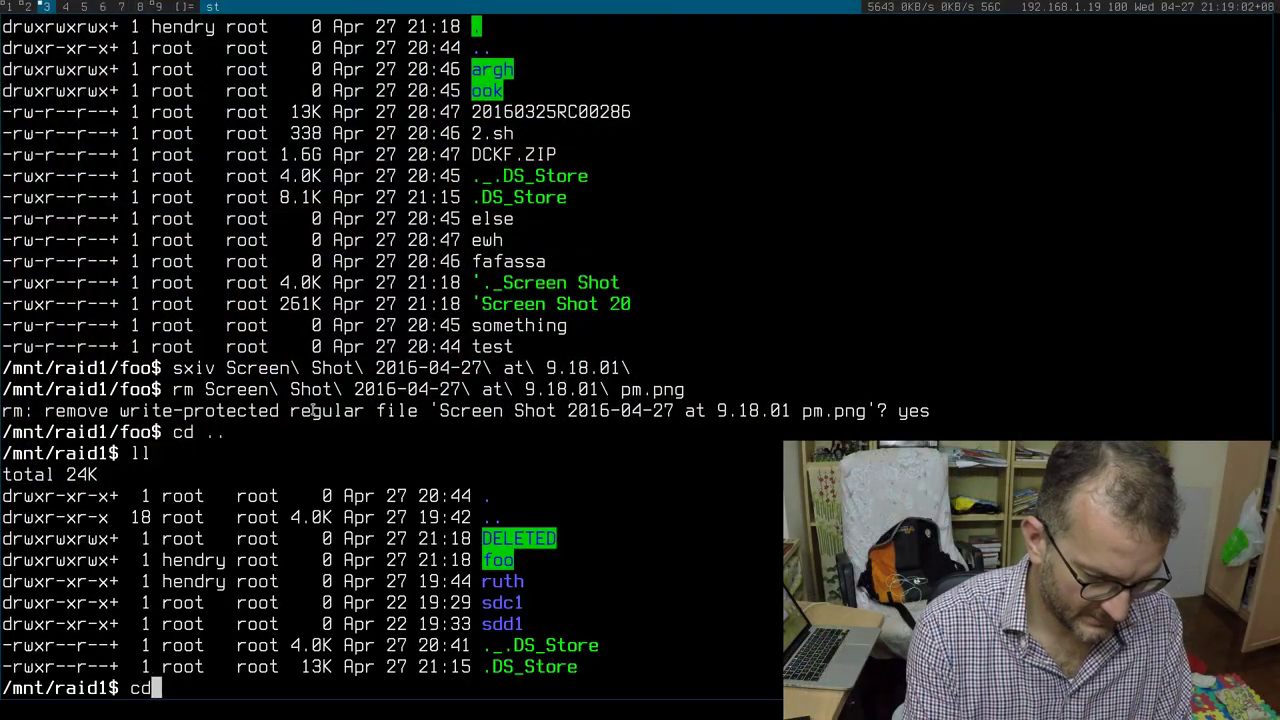
Go up to /mnt/raid1, list it, then enter DELETED/foo and list its contents
{"action": "key", "text": "Return"}
{"action": "type", "text": "ll"}
{"action": "key", "text": "Return"}
{"action": "type", "text": "cd"}
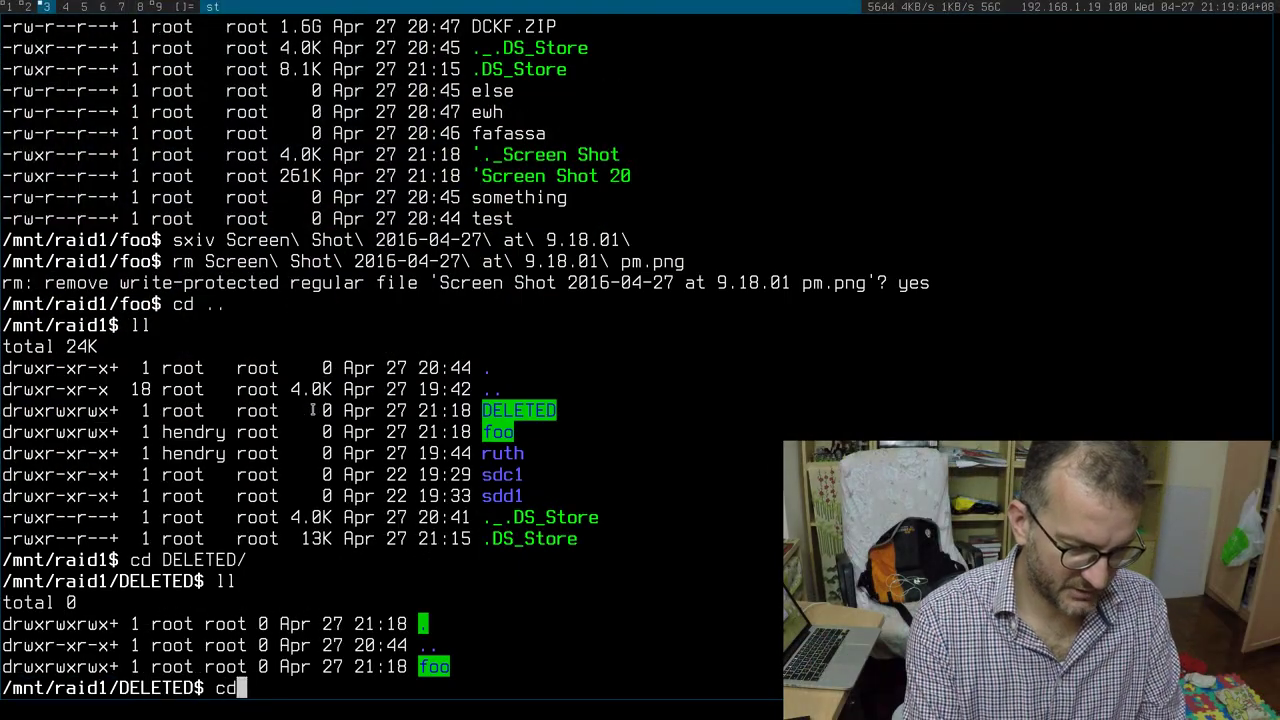
{"action": "type", "text": " foo/l"}
{"action": "key", "text": "Return"}
{"action": "type", "text": "cd ll"}
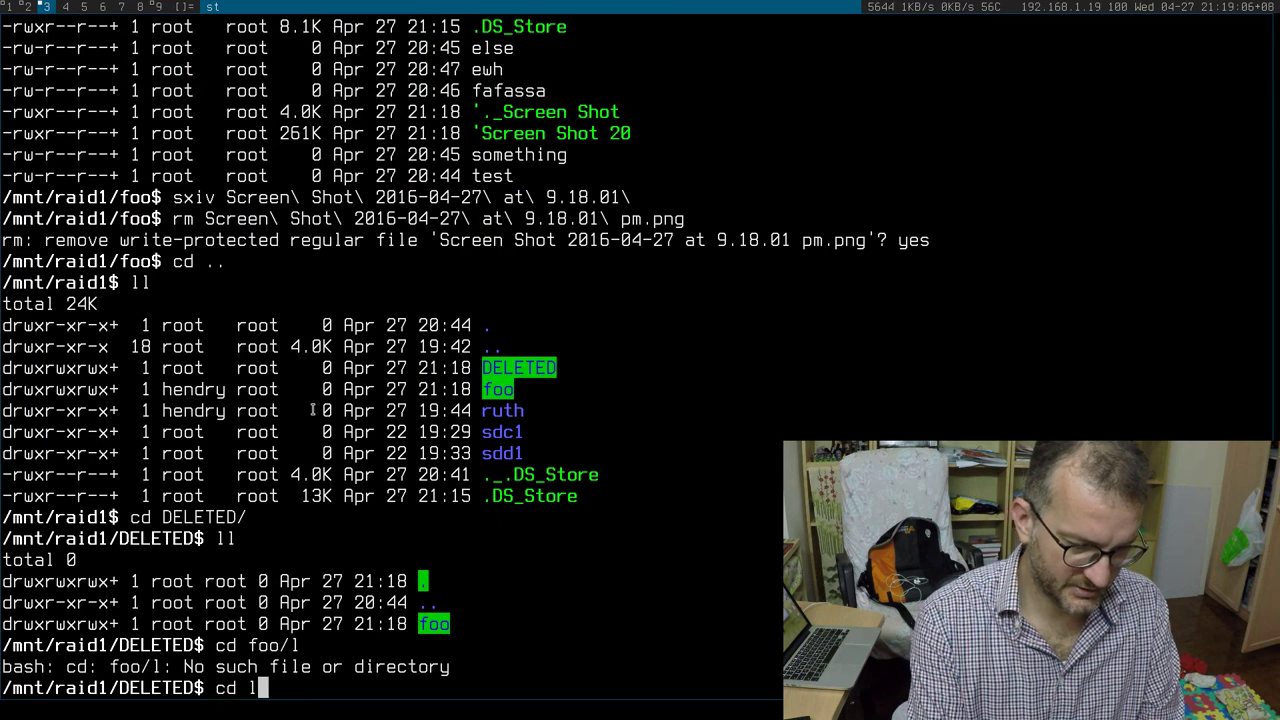
{"action": "key", "text": "Return"}
{"action": "type", "text": "cd foo/"}
{"action": "key", "text": "Return"}
{"action": "type", "text": "ll"}
{"action": "key", "text": "Return"}
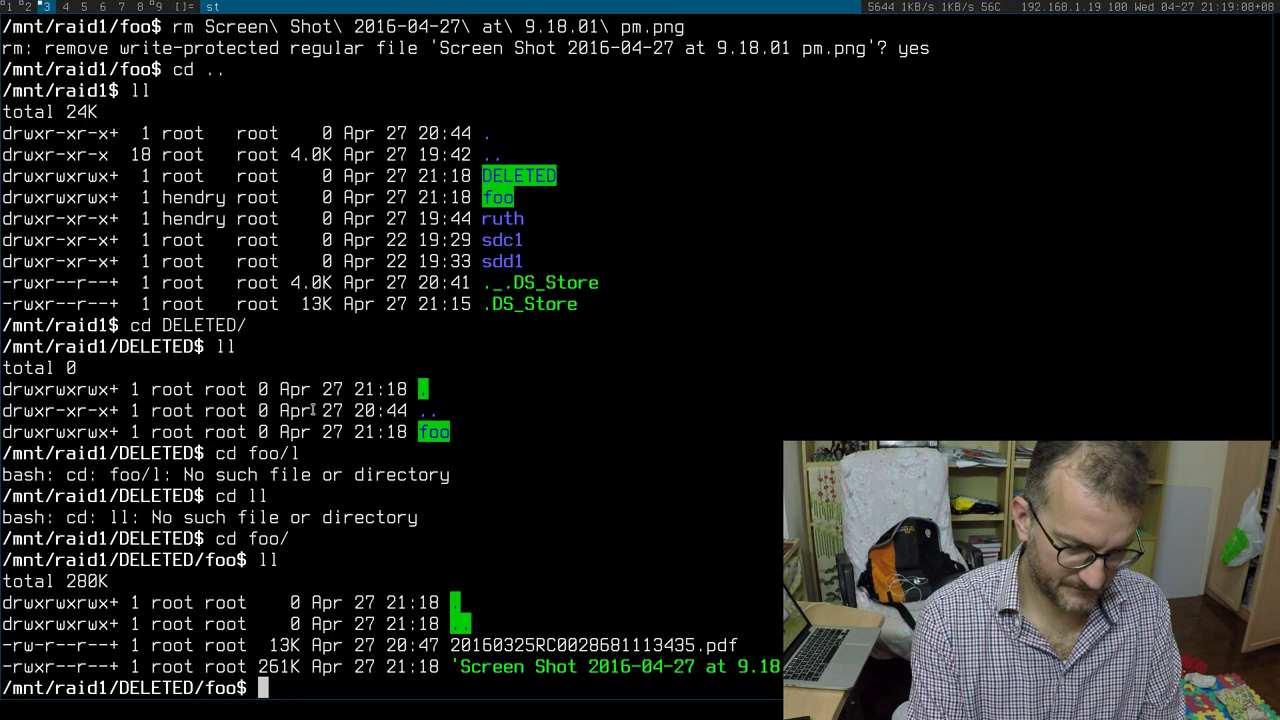
Open the recycled screenshot in sxiv, close it, and switch to dwm tag 2 with smb.conf
{"action": "type", "text": "sx"}
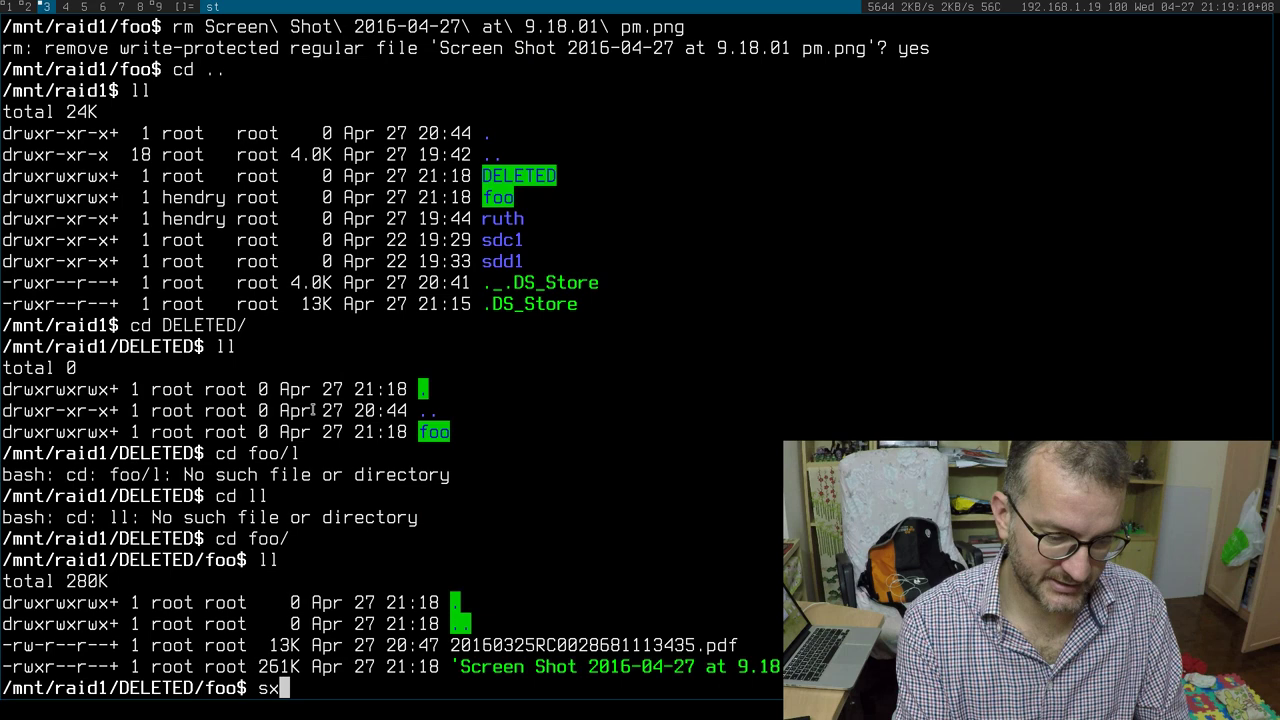
{"action": "type", "text": "iv 'S"}
{"action": "key", "text": "Tab"}
{"action": "key", "text": "Return"}
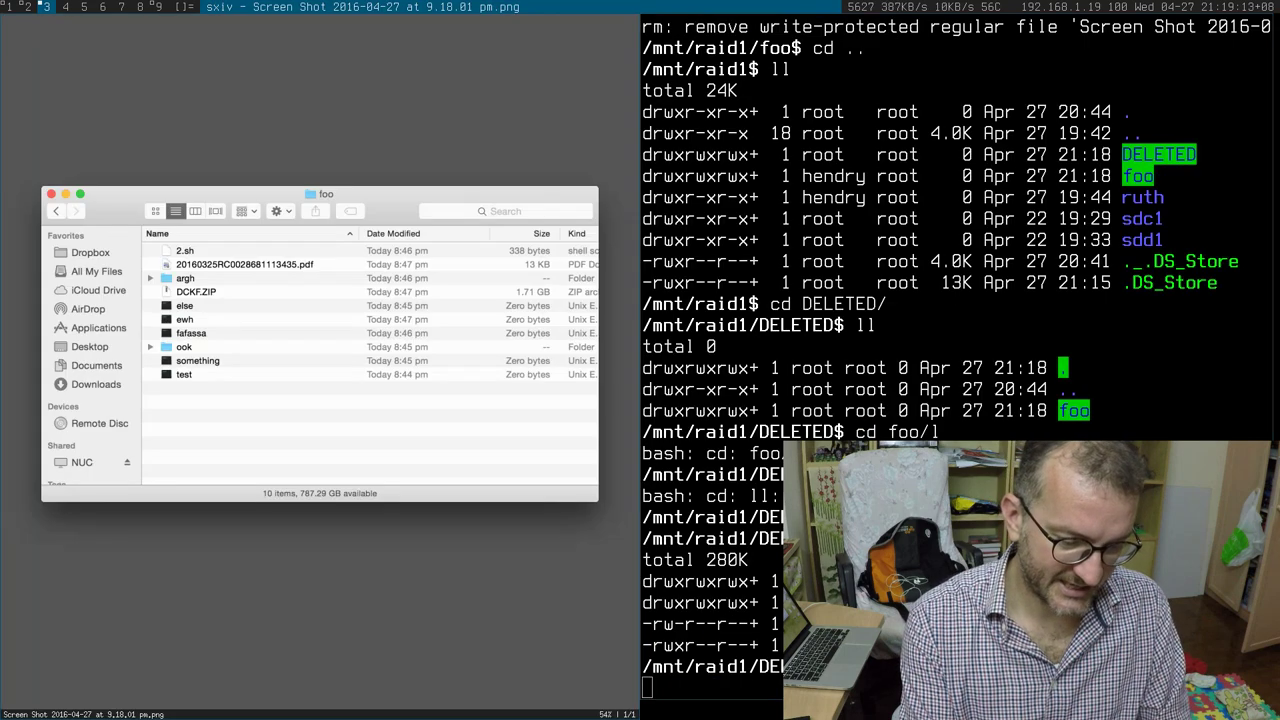
{"action": "key", "text": "q"}
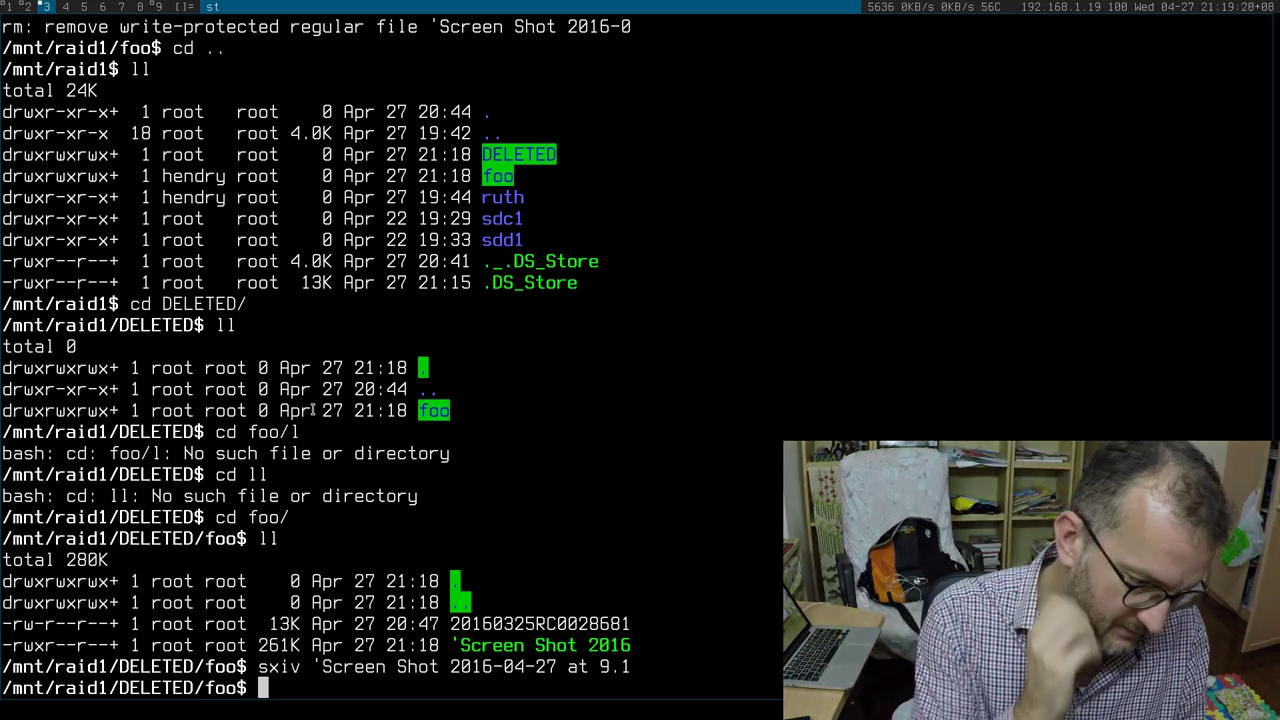
{"action": "key", "text": "alt+2"}
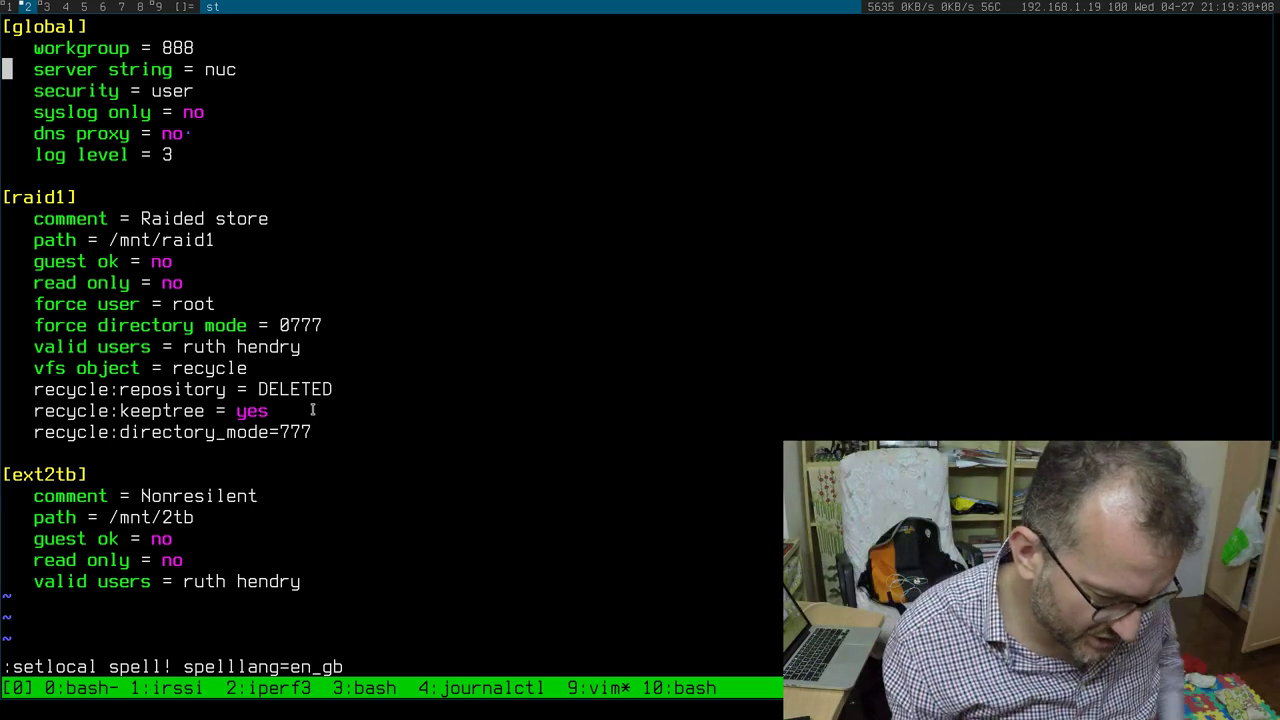
Browse the raid1 share lines: comment, path, read only, guest ok and valid users
{"action": "key", "text": "j"}
{"action": "key", "text": "j"}
{"action": "key", "text": "j"}
{"action": "key", "text": "j"}
{"action": "key", "text": "j"}
{"action": "key", "text": "j"}
{"action": "key", "text": "j"}
{"action": "key", "text": "j"}
{"action": "key", "text": "j"}
{"action": "key", "text": "j"}
{"action": "key", "text": "j"}
{"action": "key", "text": "j"}
{"action": "key", "text": "j"}
{"action": "key", "text": "j"}
{"action": "key", "text": "j"}
{"action": "key", "text": "j"}
{"action": "key", "text": "j"}
{"action": "key", "text": "j"}
{"action": "key", "text": "j"}
{"action": "key", "text": "k"}
{"action": "key", "text": "k"}
{"action": "key", "text": "k"}
{"action": "key", "text": "k"}
{"action": "key", "text": "k"}
{"action": "key", "text": "k"}
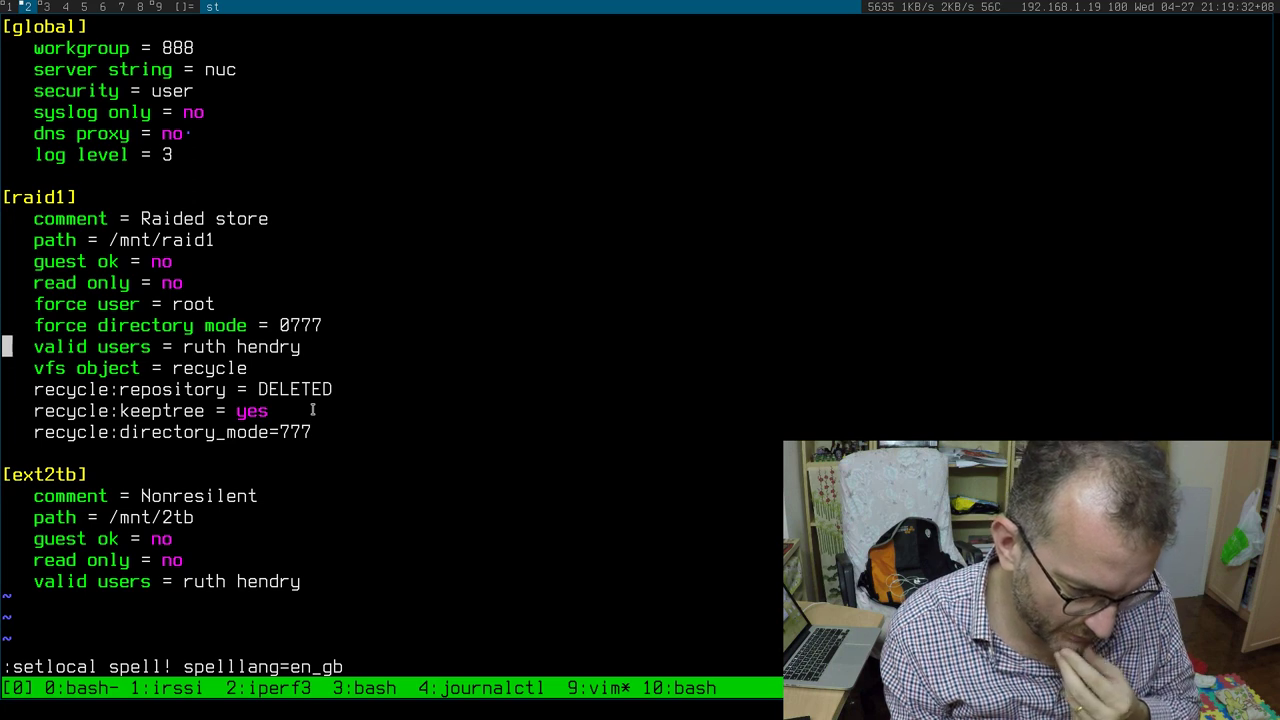
{"action": "key", "text": "k"}
{"action": "key", "text": "k"}
{"action": "key", "text": "k"}
{"action": "key", "text": "k"}
{"action": "key", "text": "k"}
{"action": "key", "text": "k"}
{"action": "key", "text": "j"}
{"action": "key", "text": "j"}
{"action": "key", "text": "j"}
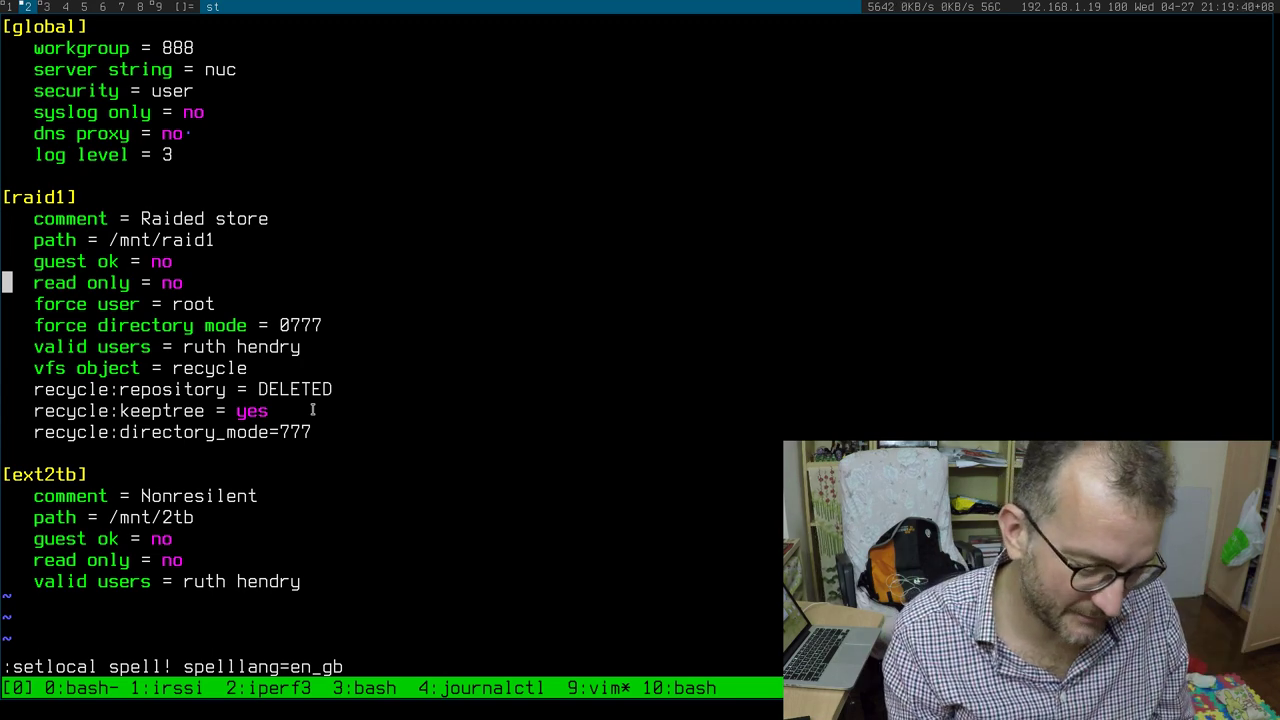
{"action": "key", "text": "j"}
{"action": "key", "text": "j"}
{"action": "key", "text": "j"}
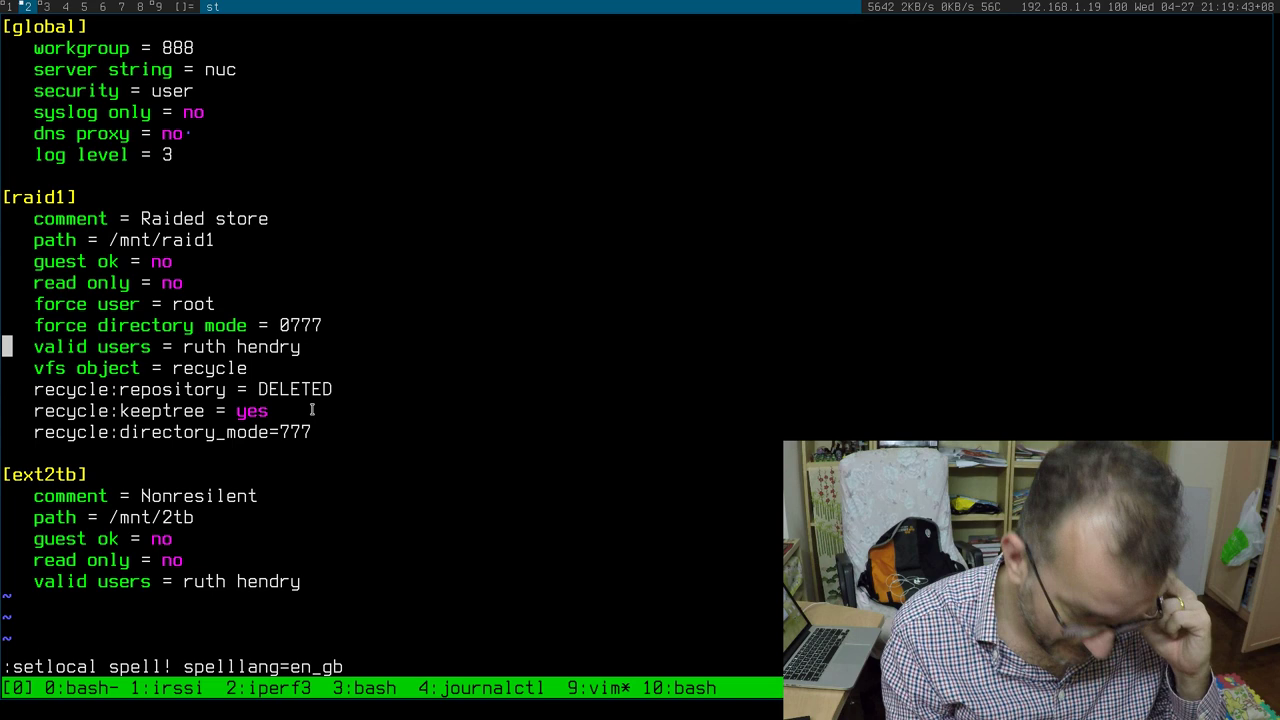
{"action": "key", "text": "k"}
{"action": "key", "text": "k"}
{"action": "key", "text": "k"}
{"action": "key", "text": "k"}
{"action": "key", "text": "k"}
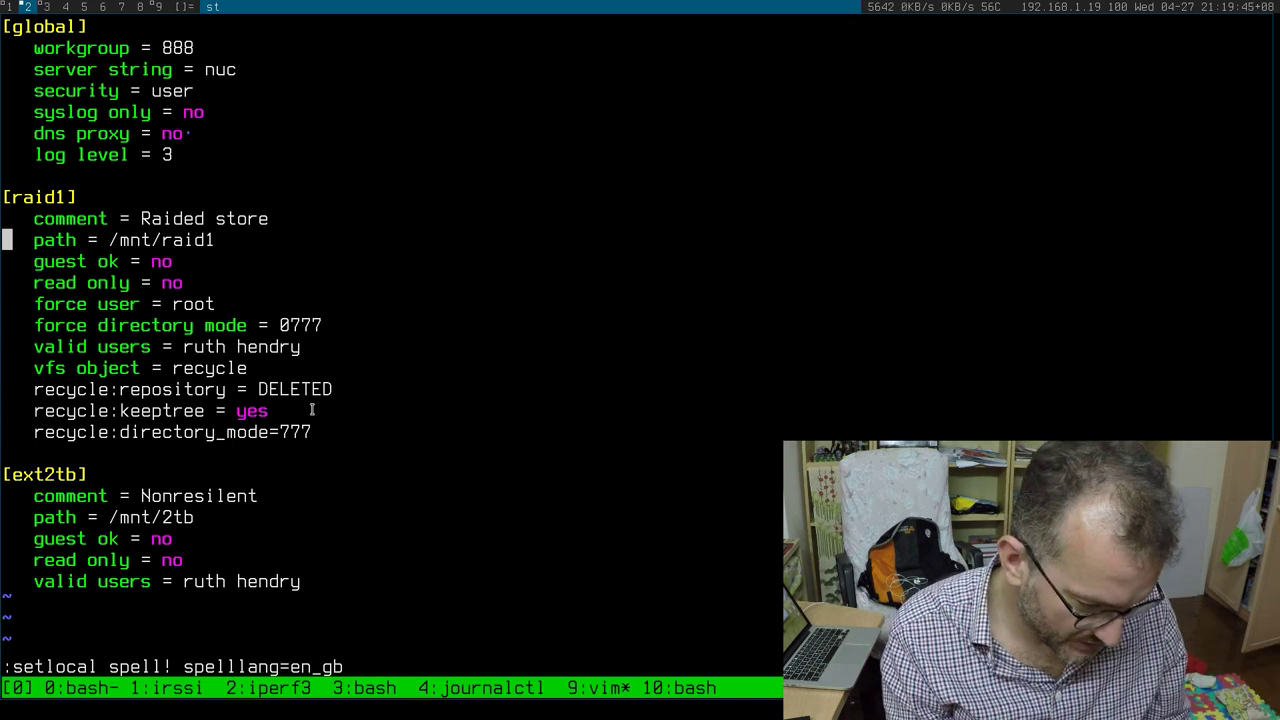
{"action": "key", "text": "k"}
{"action": "key", "text": "j"}
{"action": "key", "text": "j"}
{"action": "key", "text": "j"}
{"action": "key", "text": "j"}
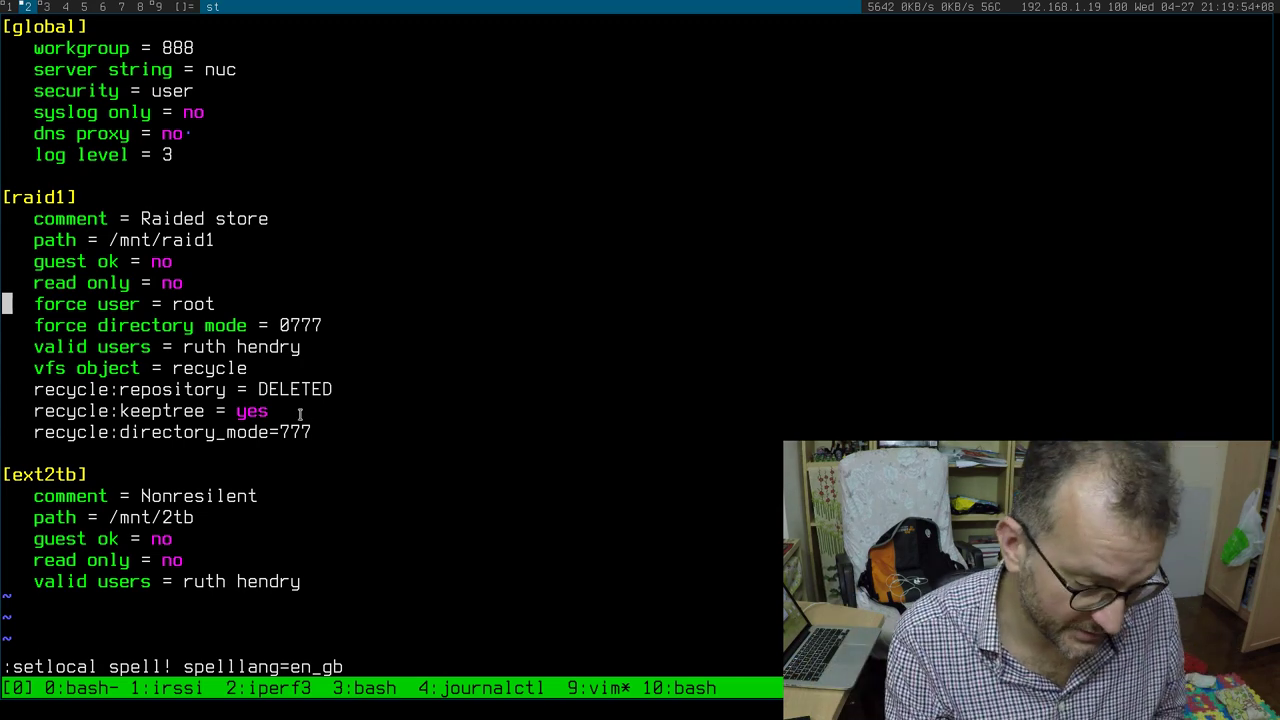
{"action": "key", "text": "k"}
{"action": "key", "text": "k"}
{"action": "key", "text": "j"}
{"action": "key", "text": "j"}
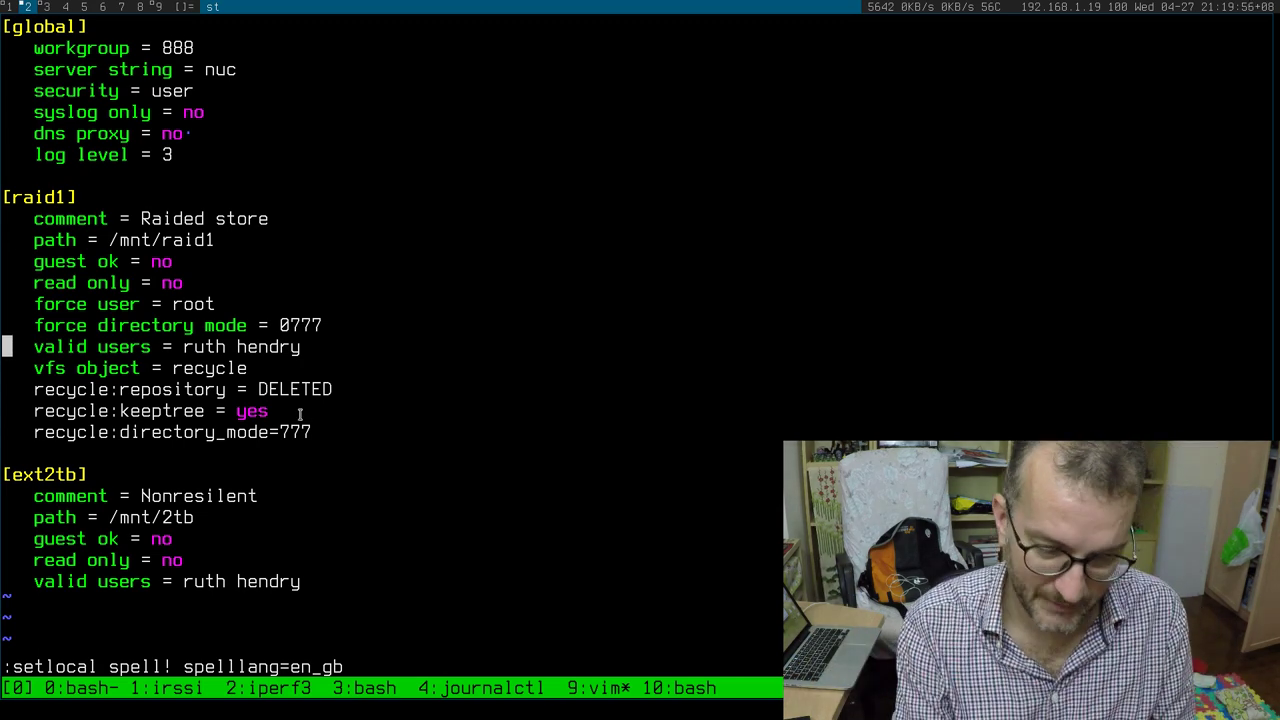
Step word by word through the user names on the valid users line
{"action": "key", "text": "w"}
{"action": "key", "text": "w"}
{"action": "key", "text": "w"}
{"action": "key", "text": "w"}
{"action": "key", "text": "w"}
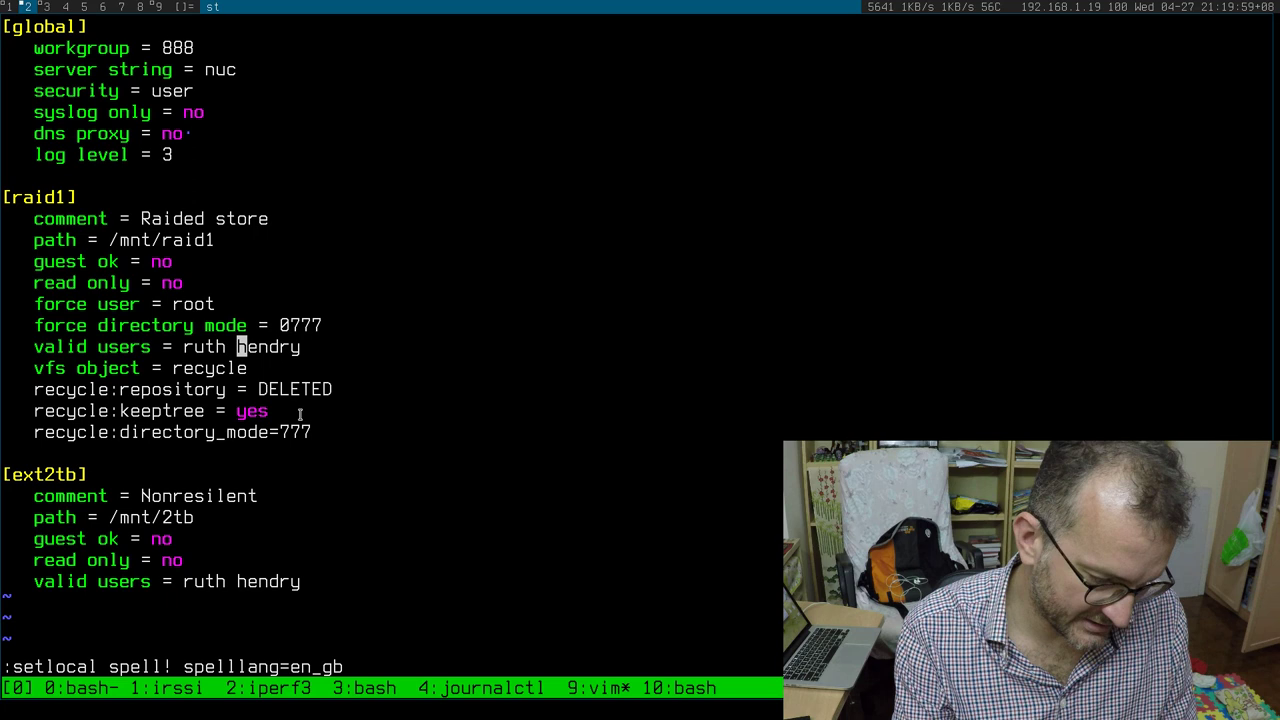
{"action": "key", "text": "e"}
{"action": "key", "text": "h"}
{"action": "key", "text": "b"}
{"action": "key", "text": "b"}
{"action": "key", "text": "b"}
{"action": "key", "text": "b"}
{"action": "key", "text": "b"}
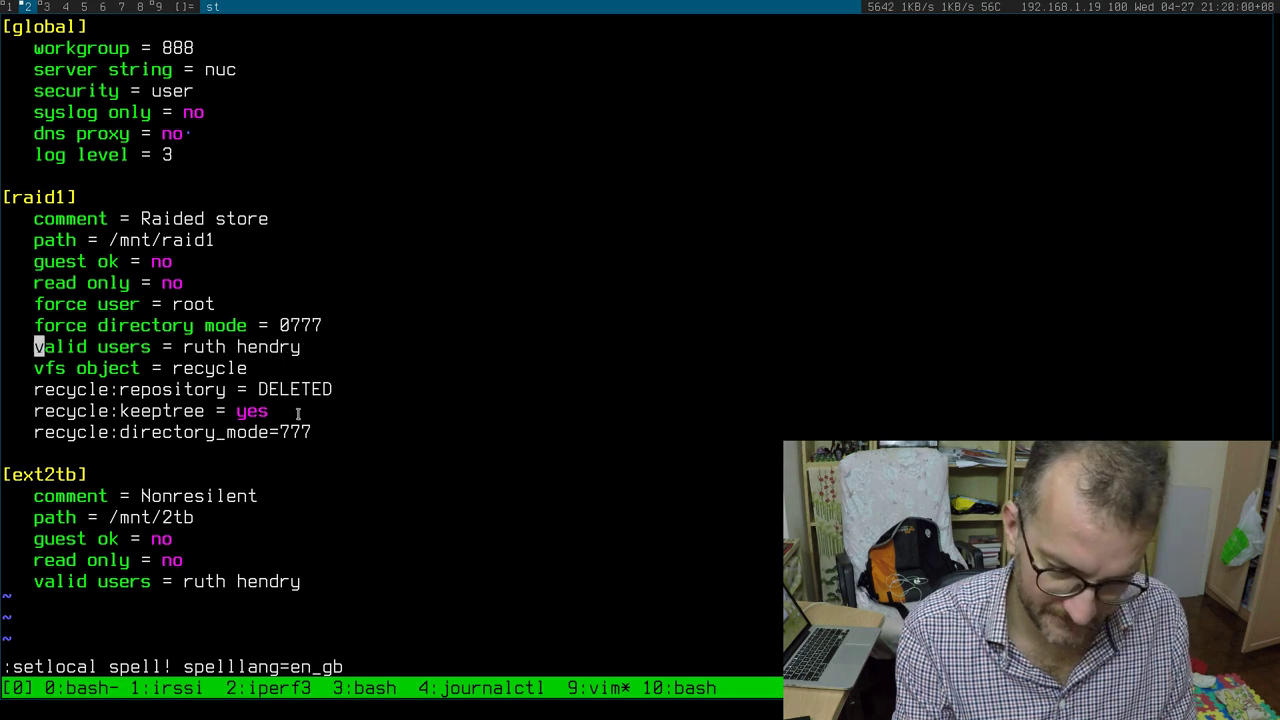
{"action": "key", "text": "w"}
{"action": "key", "text": "w"}
{"action": "key", "text": "w"}
{"action": "key", "text": "w"}
{"action": "key", "text": "e"}
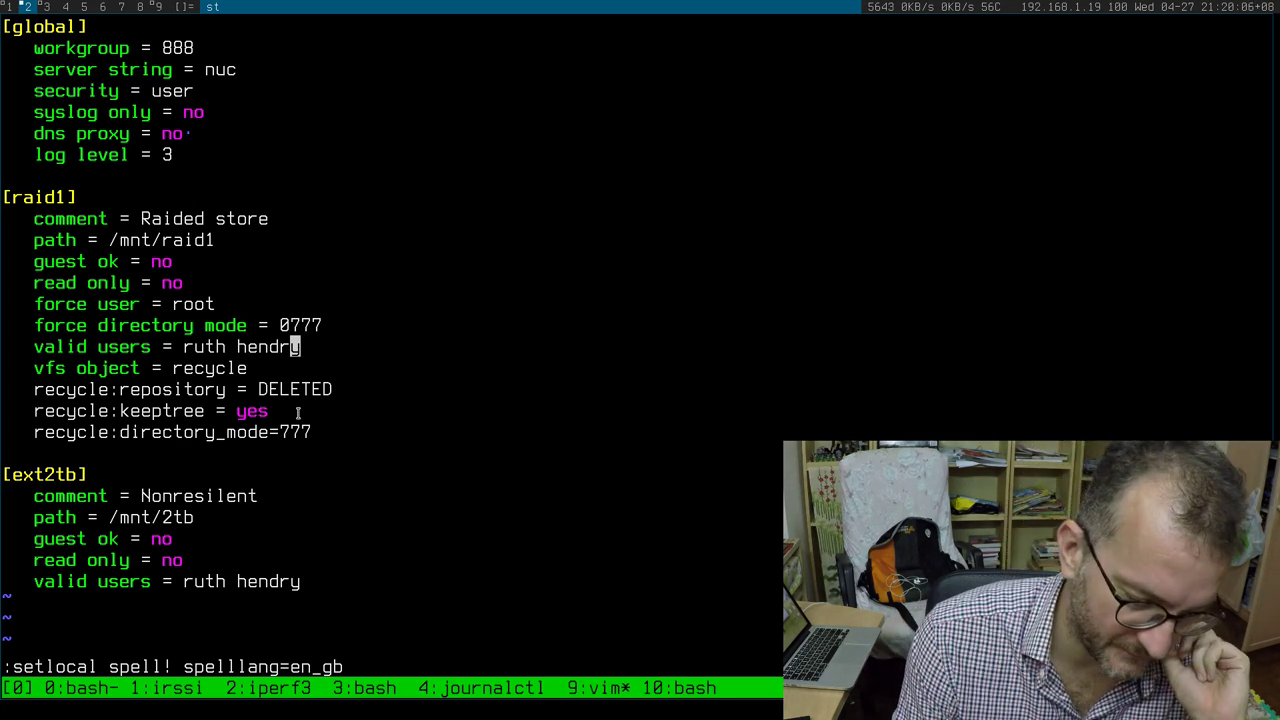
{"action": "key", "text": "h"}
{"action": "key", "text": "h"}
{"action": "key", "text": "h"}
{"action": "key", "text": "h"}
{"action": "key", "text": "h"}
{"action": "key", "text": "h"}
{"action": "key", "text": "h"}
{"action": "key", "text": "h"}
{"action": "key", "text": "h"}
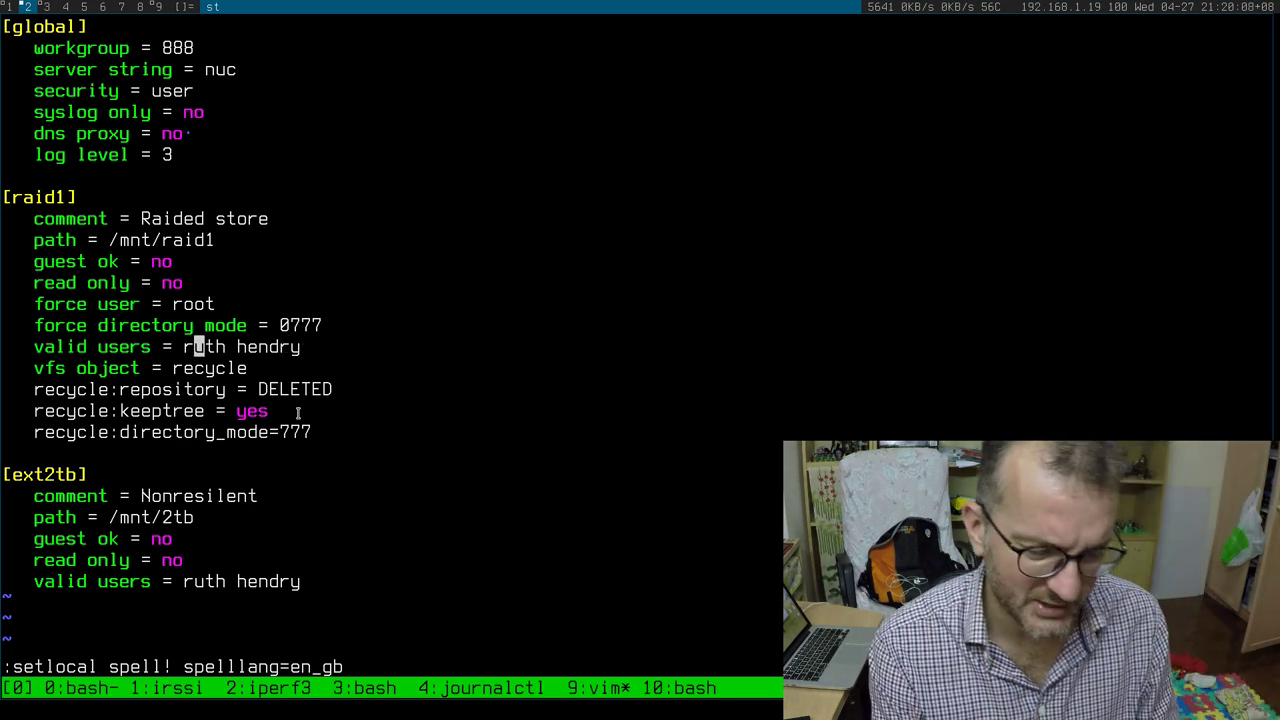
{"action": "key", "text": "b"}
{"action": "key", "text": "b"}
{"action": "key", "text": "b"}
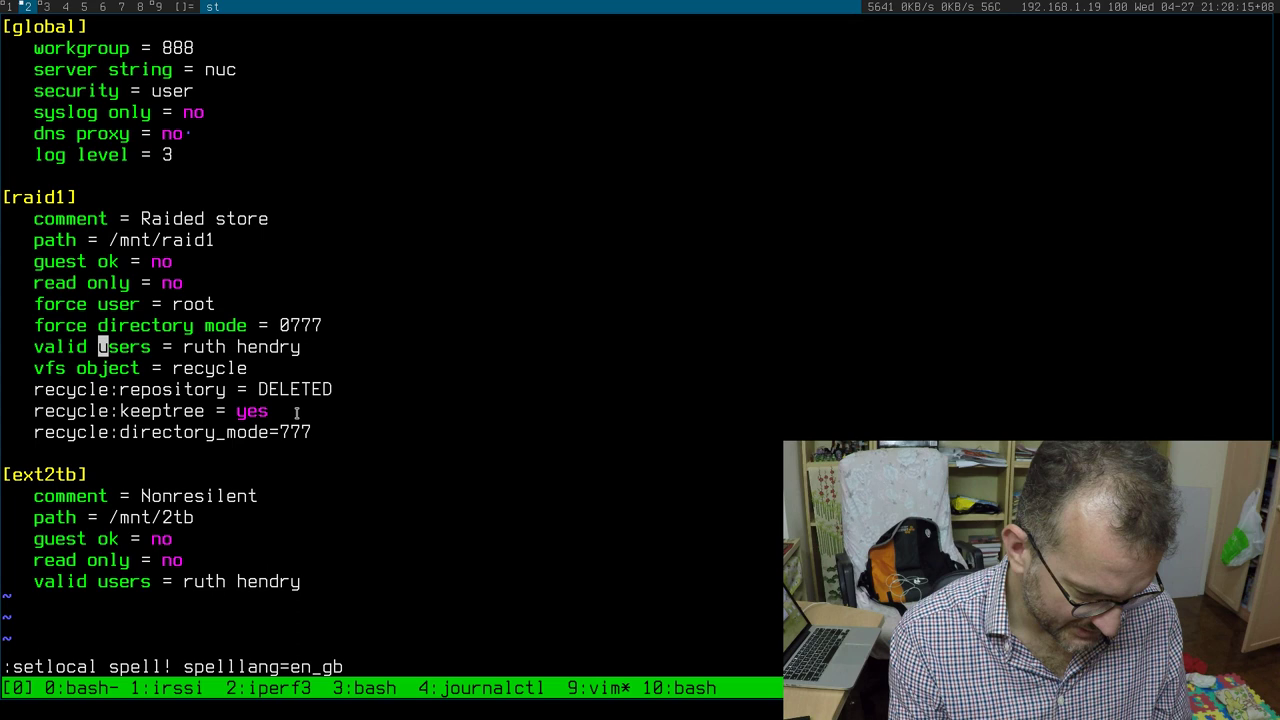
Move down past force user to 'vfs object' and visually select the recycle settings block
{"action": "key", "text": "k"}
{"action": "key", "text": "k"}
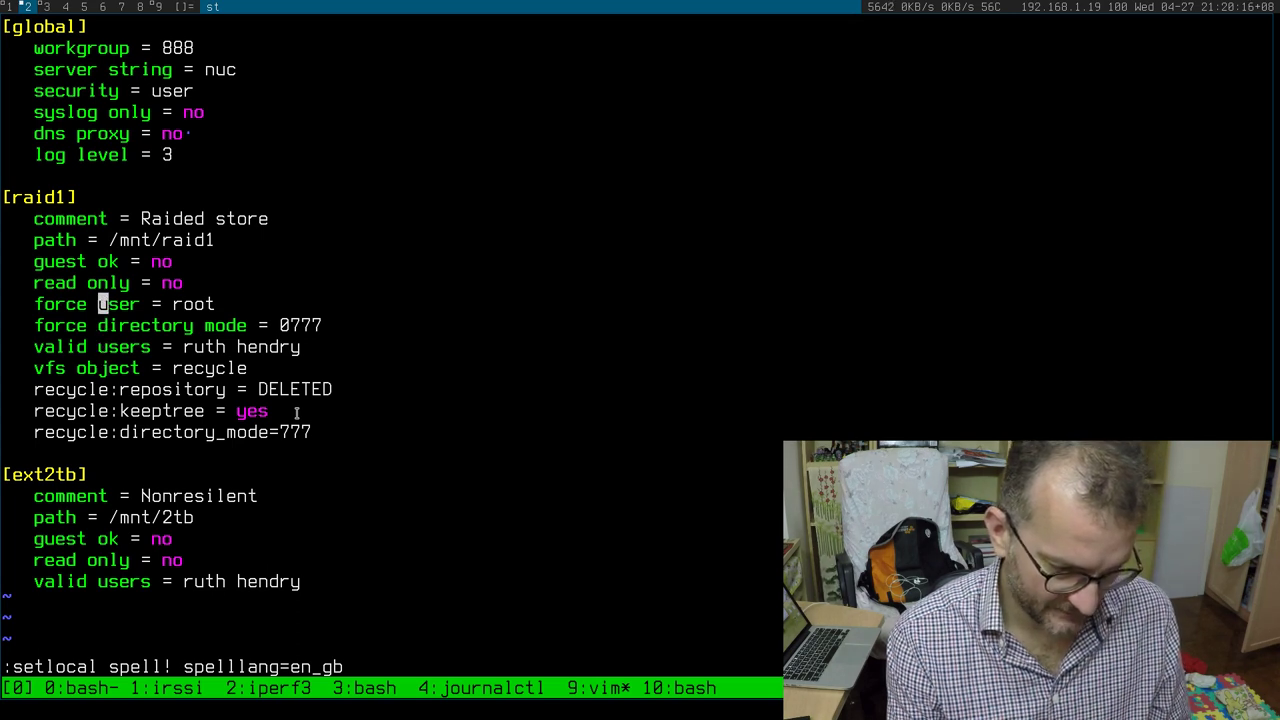
{"action": "key", "text": "j"}
{"action": "key", "text": "j"}
{"action": "key", "text": "k"}
{"action": "key", "text": "k"}
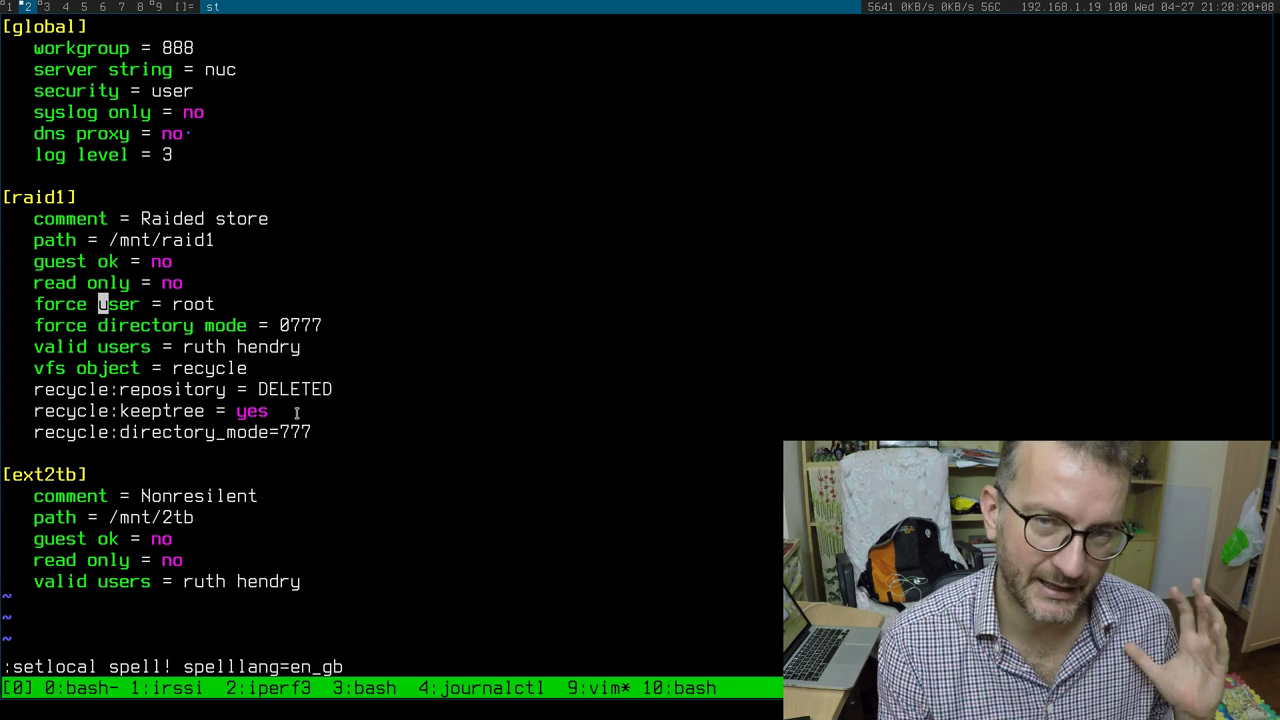
{"action": "key", "text": "j"}
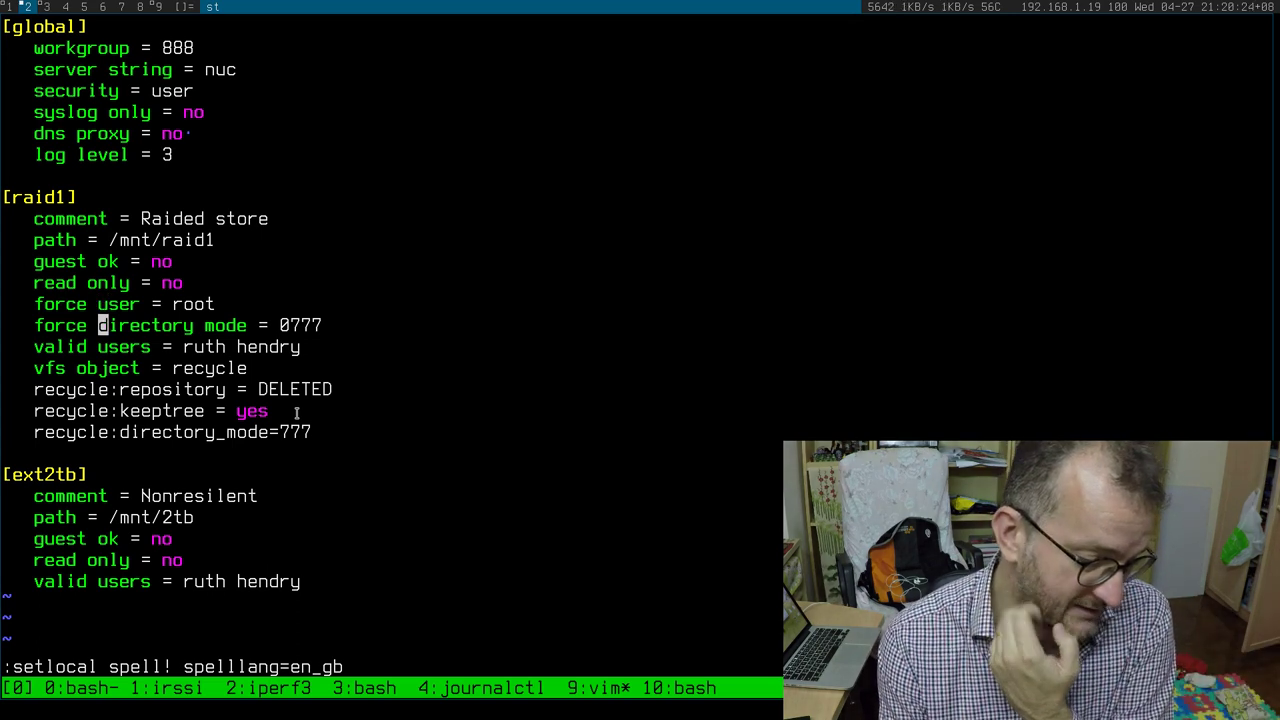
{"action": "key", "text": "j"}
{"action": "key", "text": "j"}
{"action": "key", "text": "h"}
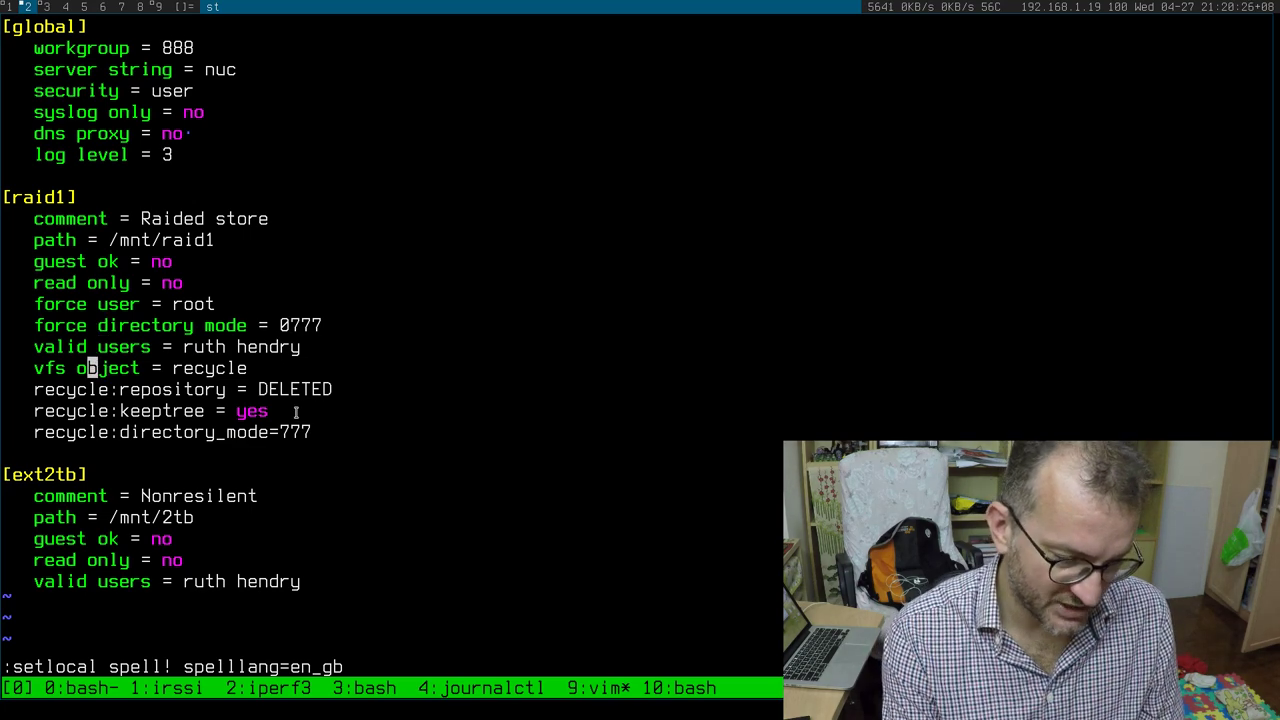
{"action": "key", "text": "0"}
{"action": "key", "text": "v"}
{"action": "key", "text": "j"}
{"action": "key", "text": "j"}
{"action": "key", "text": "j"}
{"action": "key", "text": "j"}
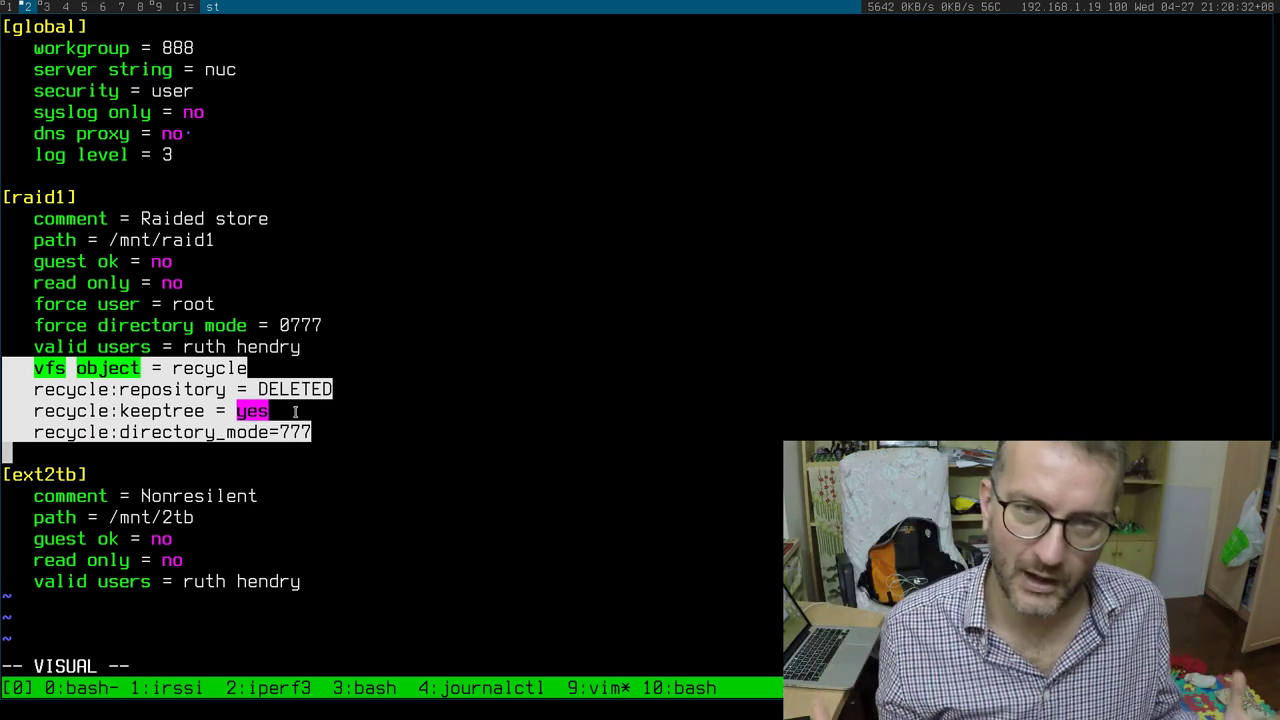
{"action": "key", "text": "Escape"}
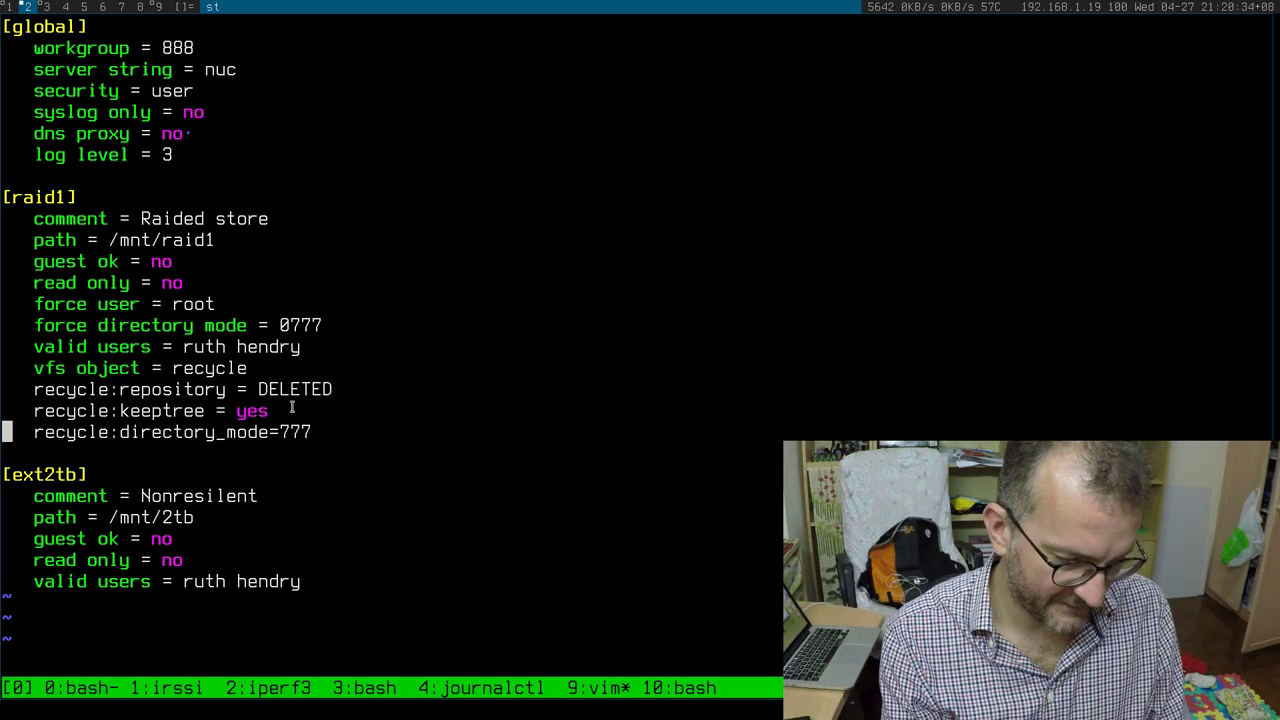
{"action": "key", "text": "k"}
{"action": "key", "text": "k"}
{"action": "key", "text": "k"}
{"action": "key", "text": "j"}
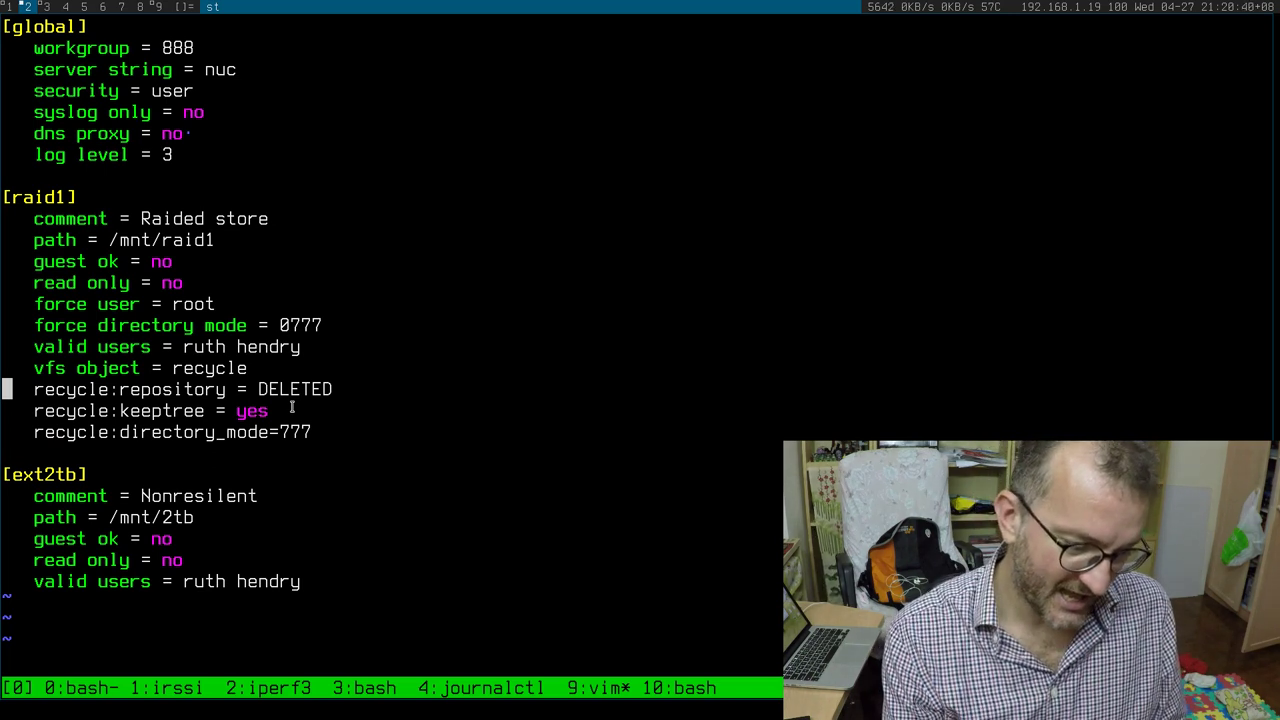
{"action": "key", "text": "l"}
{"action": "key", "text": "l"}
{"action": "key", "text": "l"}
{"action": "key", "text": "l"}
{"action": "key", "text": "l"}
{"action": "key", "text": "l"}
{"action": "key", "text": "l"}
{"action": "key", "text": "l"}
{"action": "key", "text": "l"}
{"action": "key", "text": "l"}
{"action": "key", "text": "l"}
{"action": "key", "text": "l"}
{"action": "key", "text": "l"}
{"action": "key", "text": "l"}
{"action": "key", "text": "l"}
{"action": "key", "text": "l"}
{"action": "key", "text": "l"}
{"action": "key", "text": "l"}
{"action": "key", "text": "l"}
{"action": "key", "text": "l"}
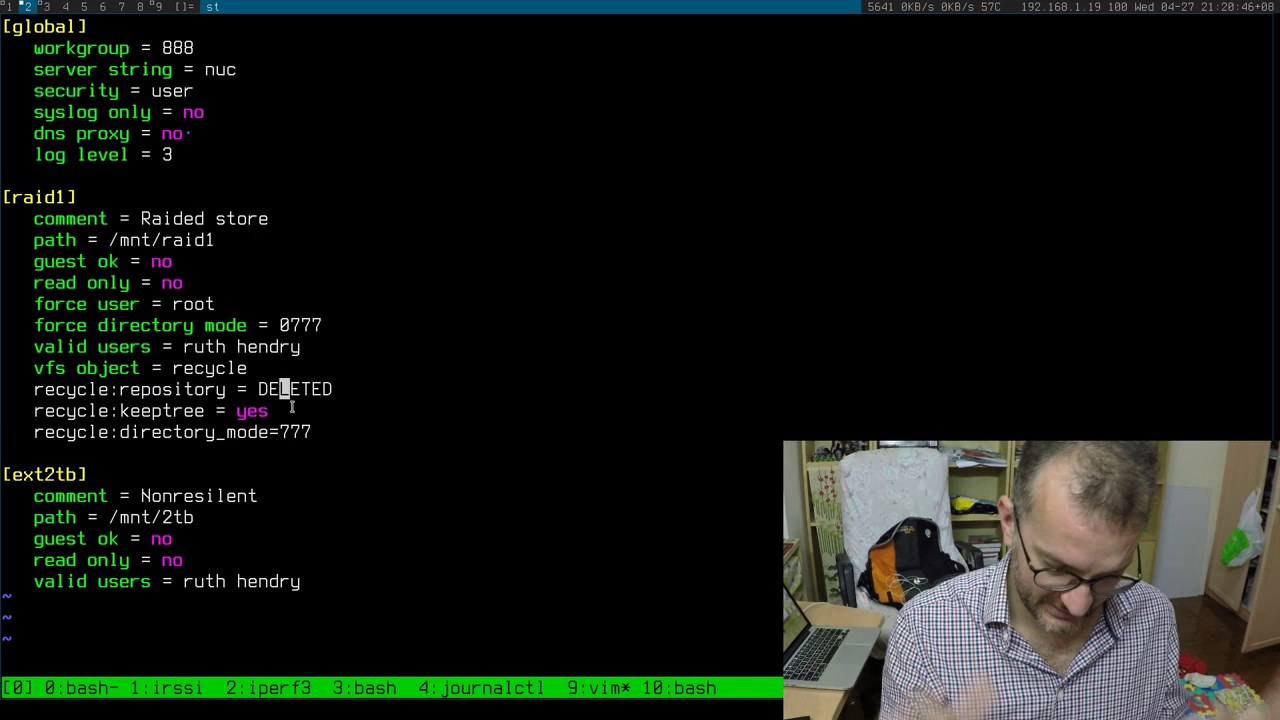
{"action": "key", "text": "h"}
{"action": "key", "text": "h"}
{"action": "key", "text": "h"}
{"action": "key", "text": "h"}
{"action": "key", "text": "h"}
{"action": "key", "text": "h"}
{"action": "key", "text": "h"}
{"action": "key", "text": "h"}
{"action": "key", "text": "h"}
{"action": "key", "text": "h"}
{"action": "key", "text": "h"}
{"action": "key", "text": "h"}
{"action": "key", "text": "h"}
{"action": "key", "text": "h"}
{"action": "key", "text": "h"}
{"action": "key", "text": "h"}
{"action": "key", "text": "h"}
{"action": "key", "text": "h"}
{"action": "key", "text": "h"}
{"action": "key", "text": "h"}
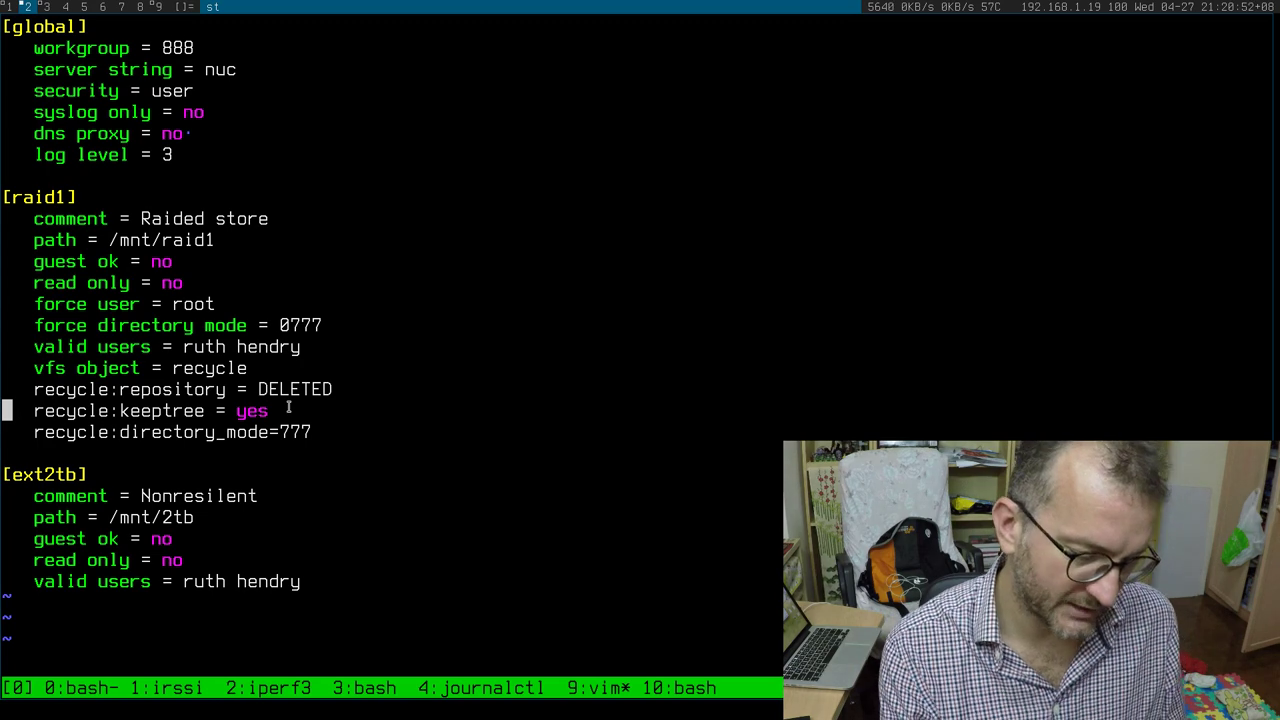
{"action": "key", "text": "l"}
{"action": "key", "text": "l"}
{"action": "key", "text": "l"}
{"action": "key", "text": "l"}
{"action": "key", "text": "l"}
{"action": "key", "text": "l"}
{"action": "key", "text": "l"}
{"action": "key", "text": "l"}
{"action": "key", "text": "l"}
{"action": "key", "text": "l"}
{"action": "key", "text": "l"}
{"action": "key", "text": "l"}
{"action": "key", "text": "l"}
{"action": "key", "text": "l"}
{"action": "key", "text": "l"}
{"action": "key", "text": "l"}
{"action": "key", "text": "l"}
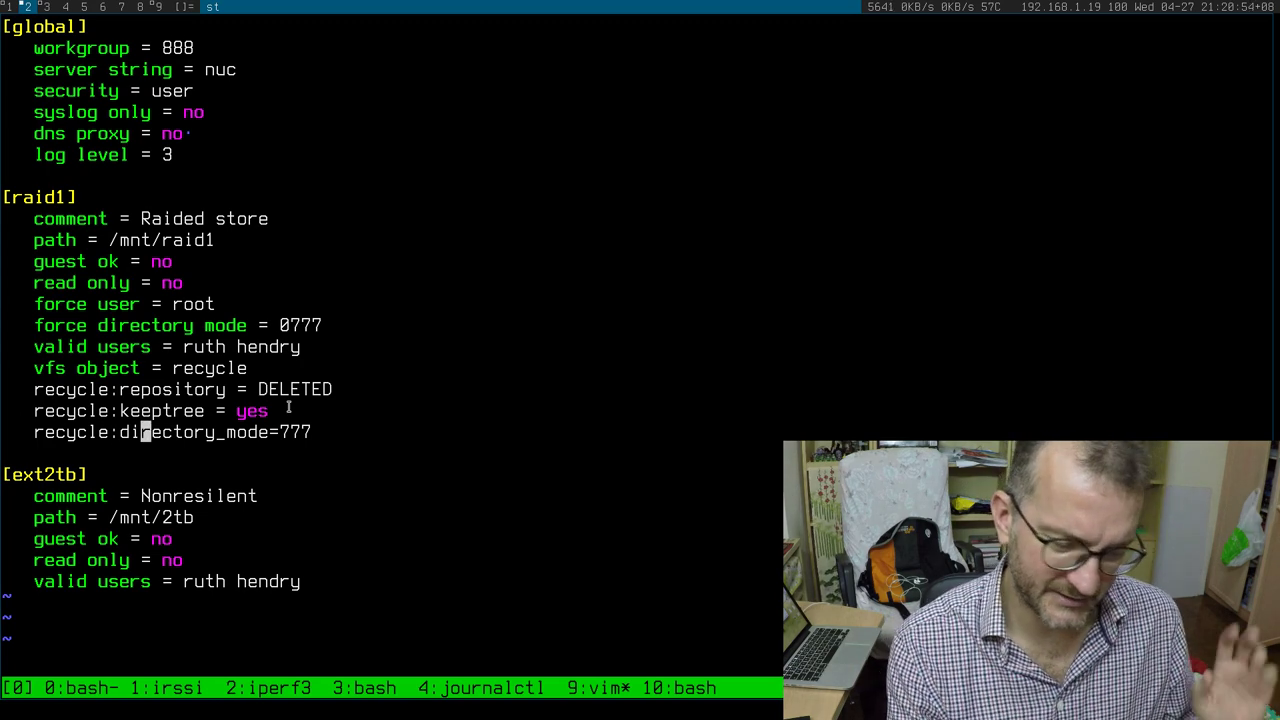